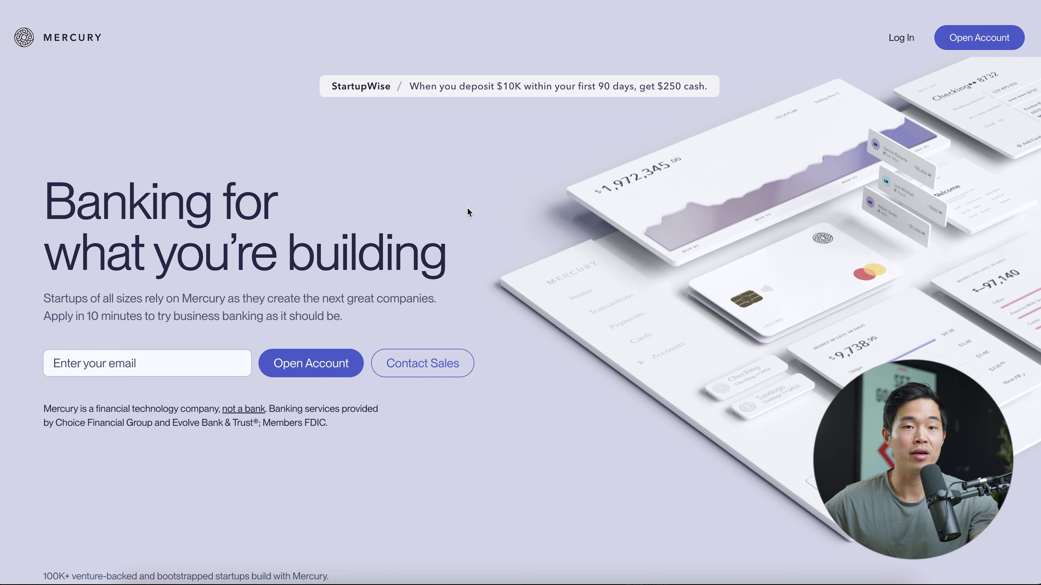
Start a business account application and sign up with the applicant's first name, last name and a password.
{"action": "left_click", "coordinate": [141, 370]}
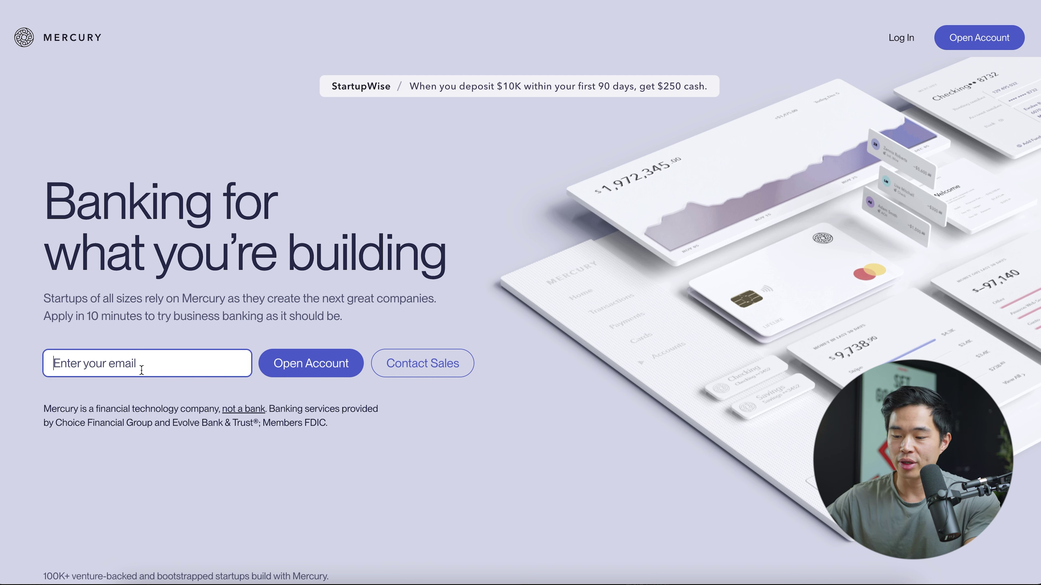
{"action": "left_click", "coordinate": [314, 368]}
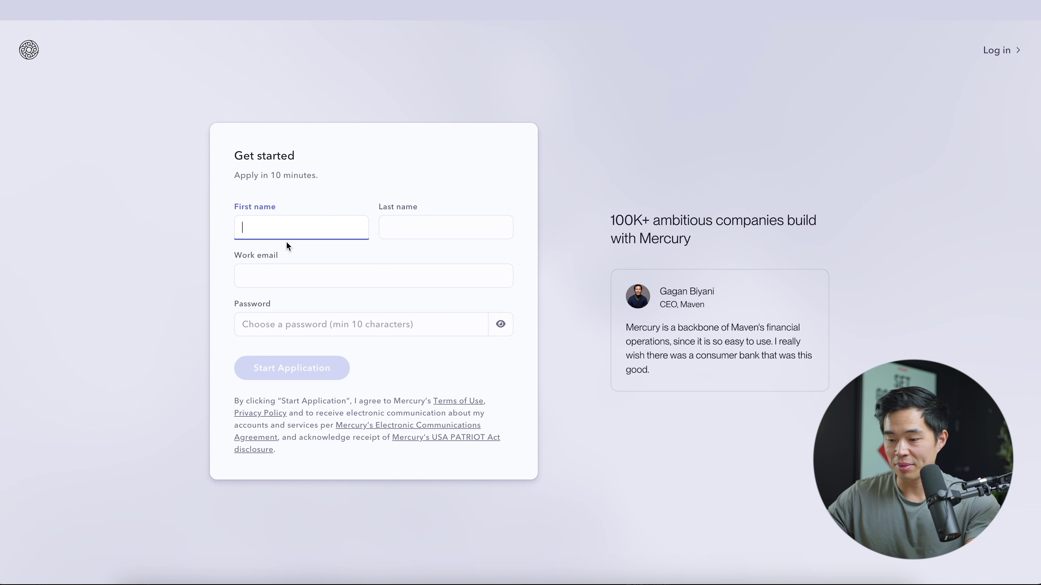
{"action": "key", "text": "Tab"}
{"action": "key", "text": "Tab"}
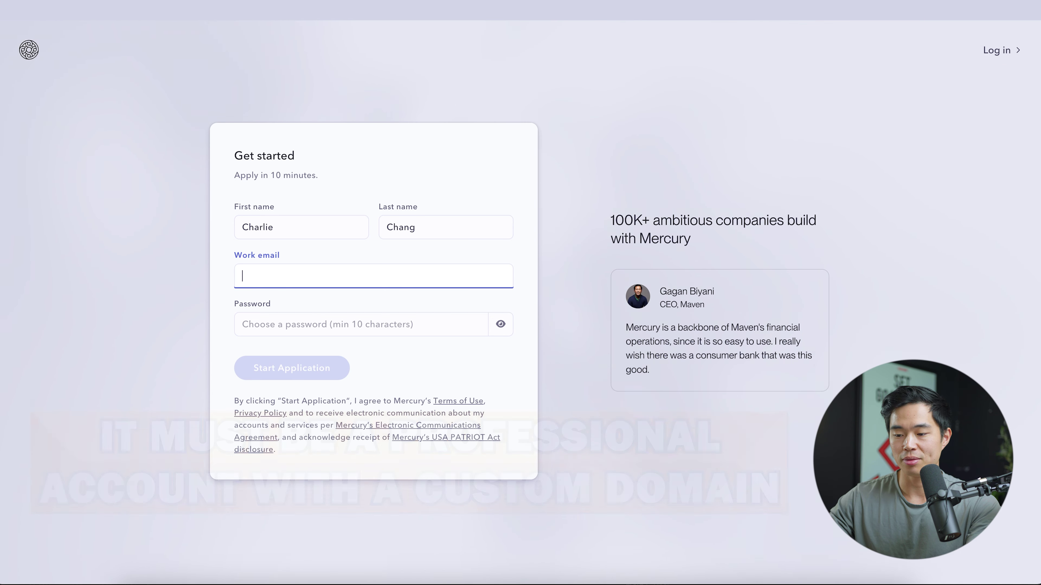
{"action": "left_click", "coordinate": [288, 324]}
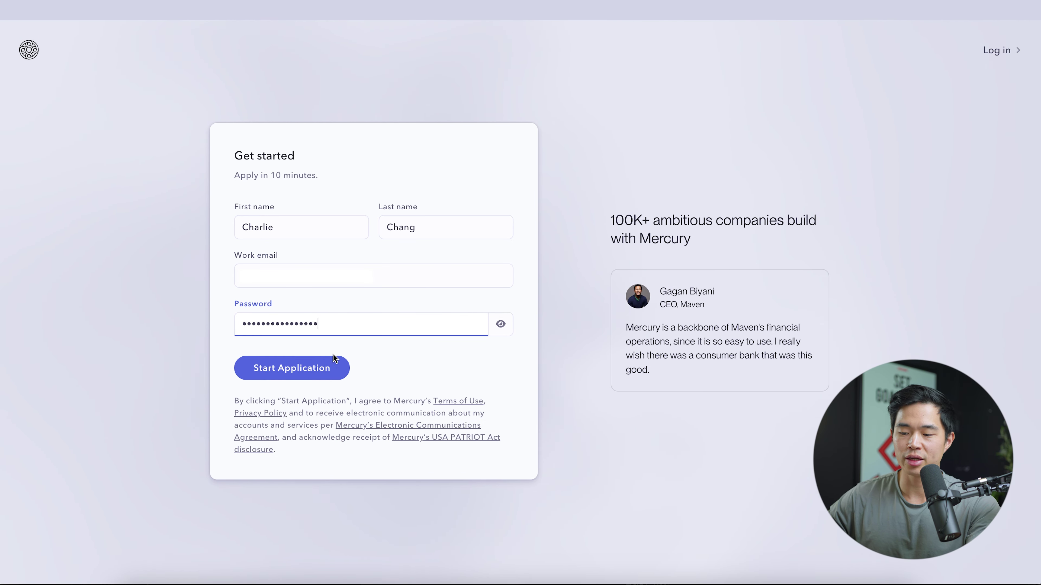
{"action": "left_click", "coordinate": [315, 373]}
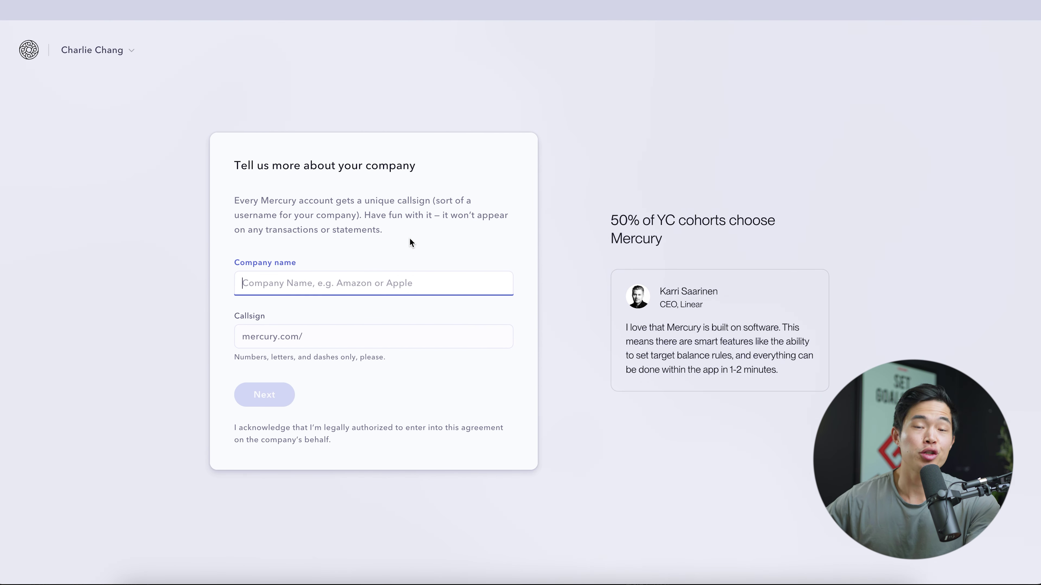
Enter 'StartupWise Inc' as the company name and continue past the callsign step.
{"action": "type", "text": "StartupWise Inc"}
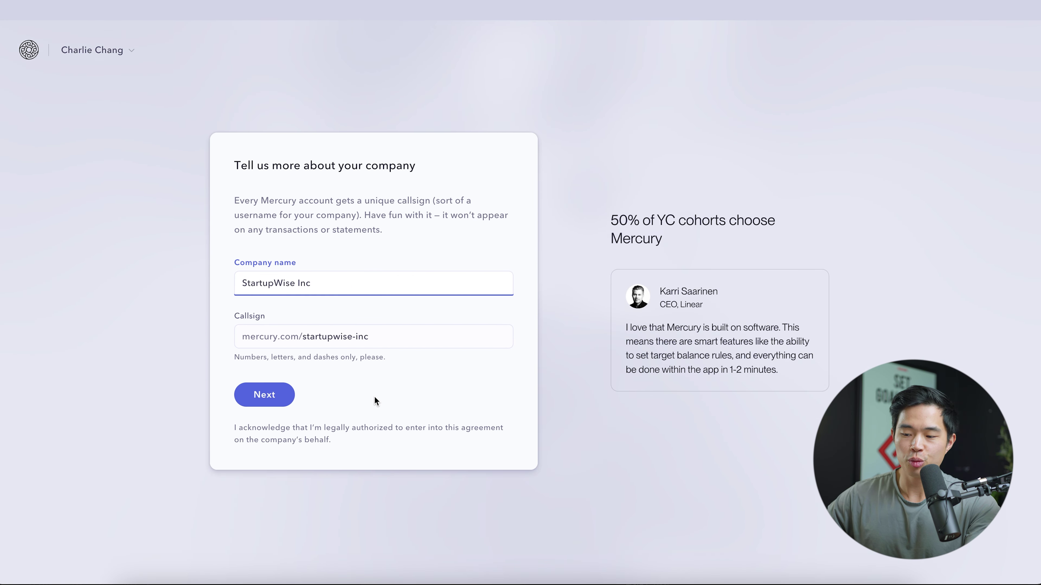
{"action": "left_click", "coordinate": [264, 395]}
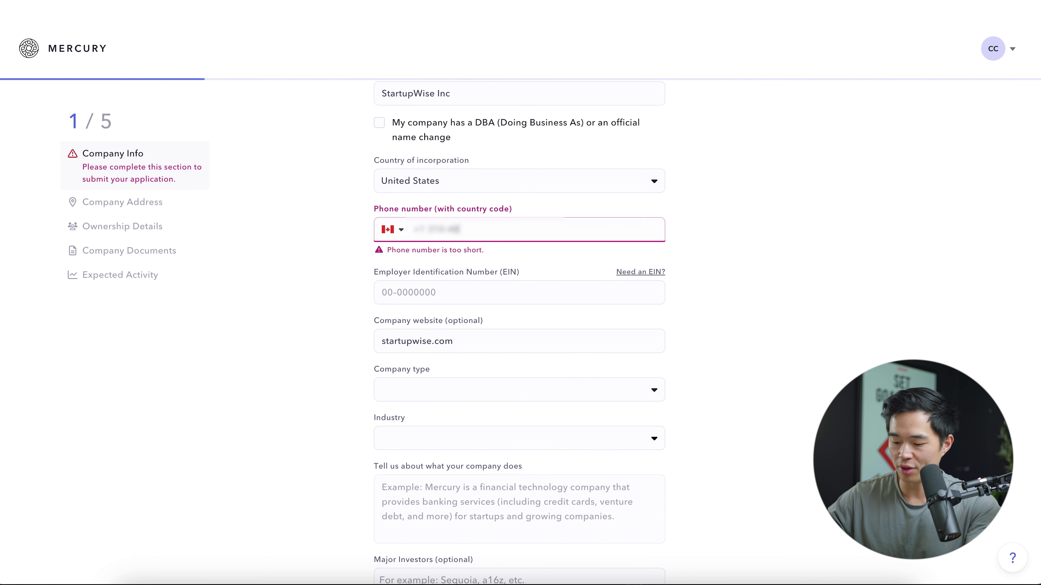
Set the company type to S Corporation and the industry to Business Management.
{"action": "left_click", "coordinate": [498, 252]}
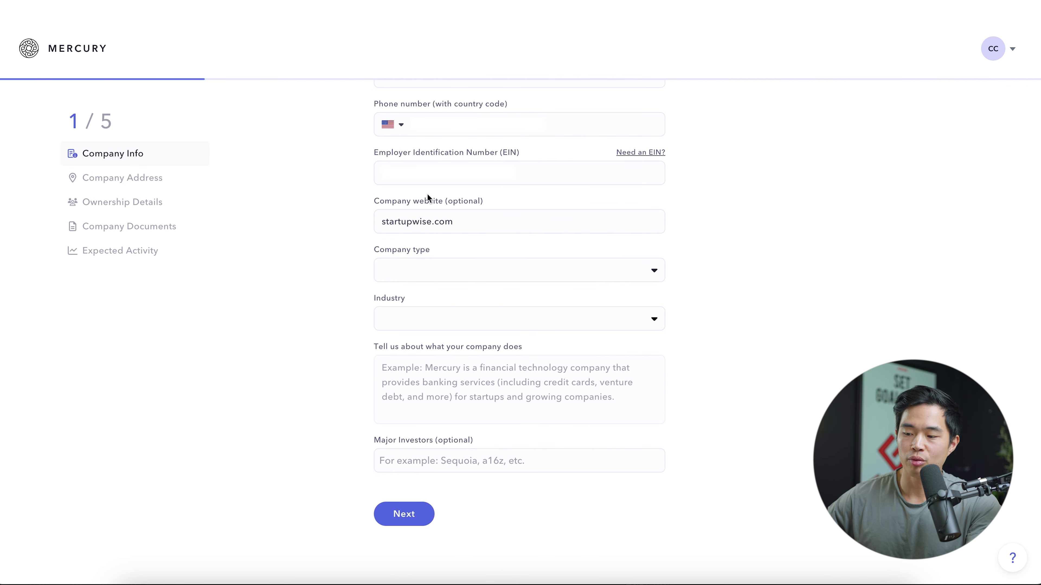
{"action": "left_click", "coordinate": [542, 270]}
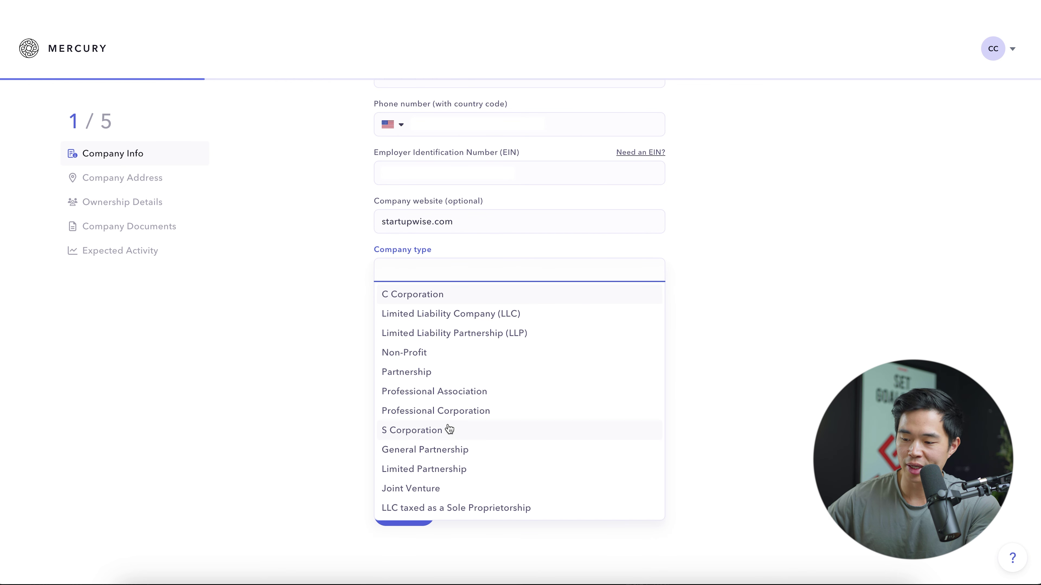
{"action": "left_click", "coordinate": [484, 429]}
{"action": "left_click", "coordinate": [523, 326]}
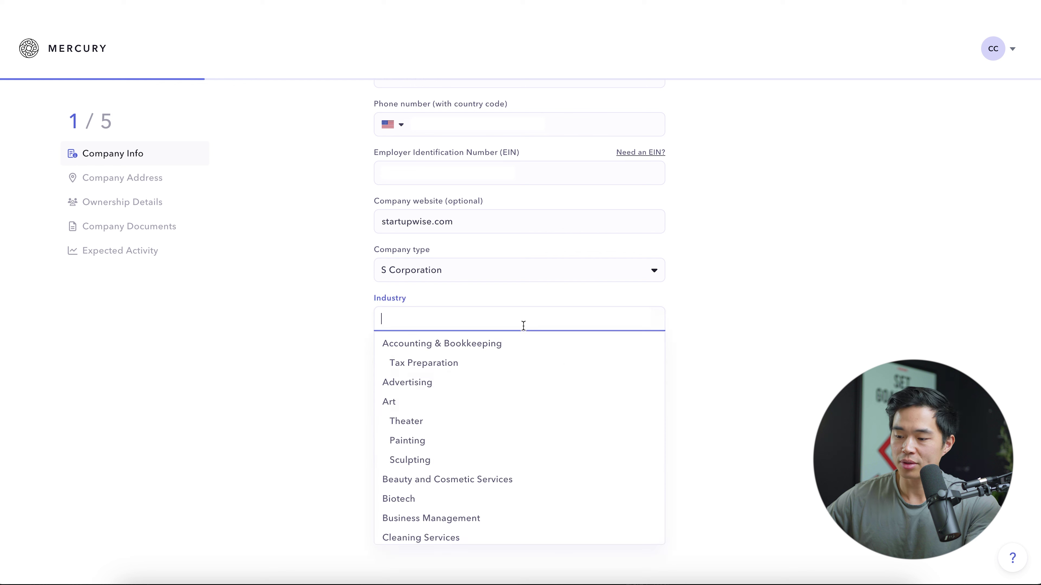
{"action": "scroll", "coordinate": [500, 414], "scroll_direction": "down", "scroll_amount": 2}
{"action": "left_click", "coordinate": [453, 487]}
Describe the company as 'StartupWise creates tutorial videos for business owners' and proceed to Company Address.
{"action": "left_click", "coordinate": [454, 391]}
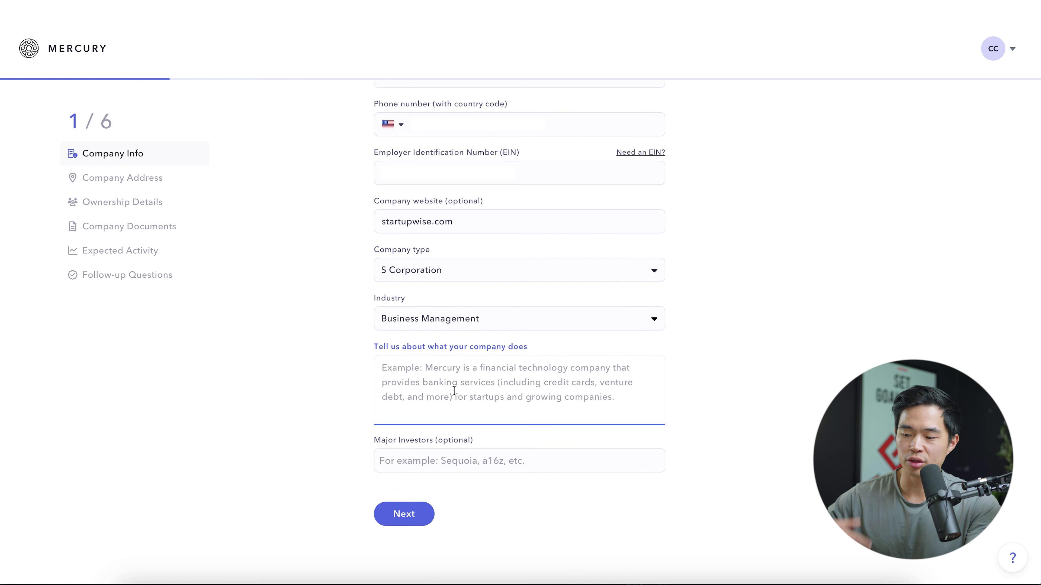
{"action": "type", "text": "StartupWise creates tutorial videos for business owners"}
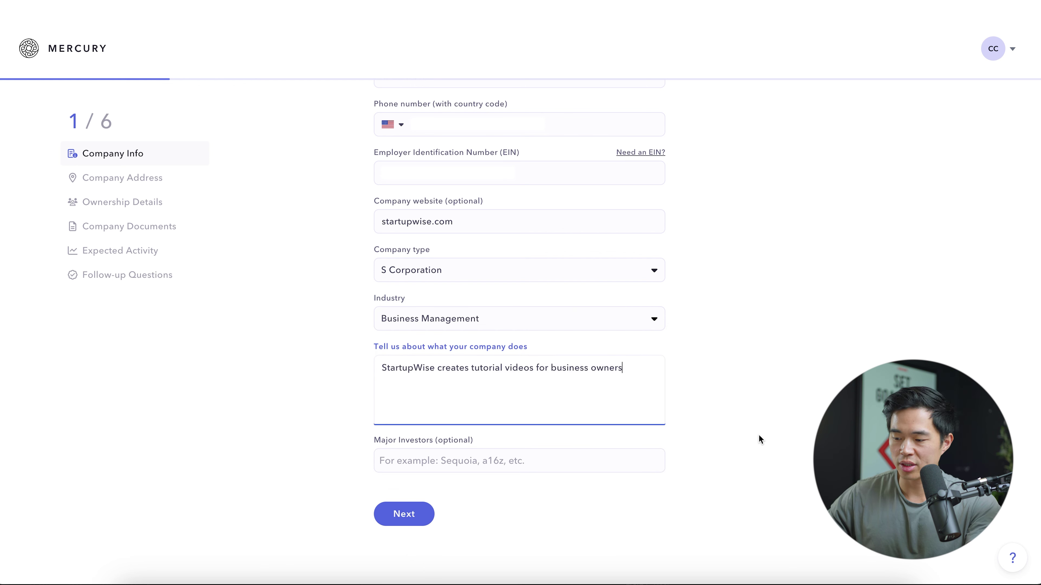
{"action": "left_click", "coordinate": [759, 434]}
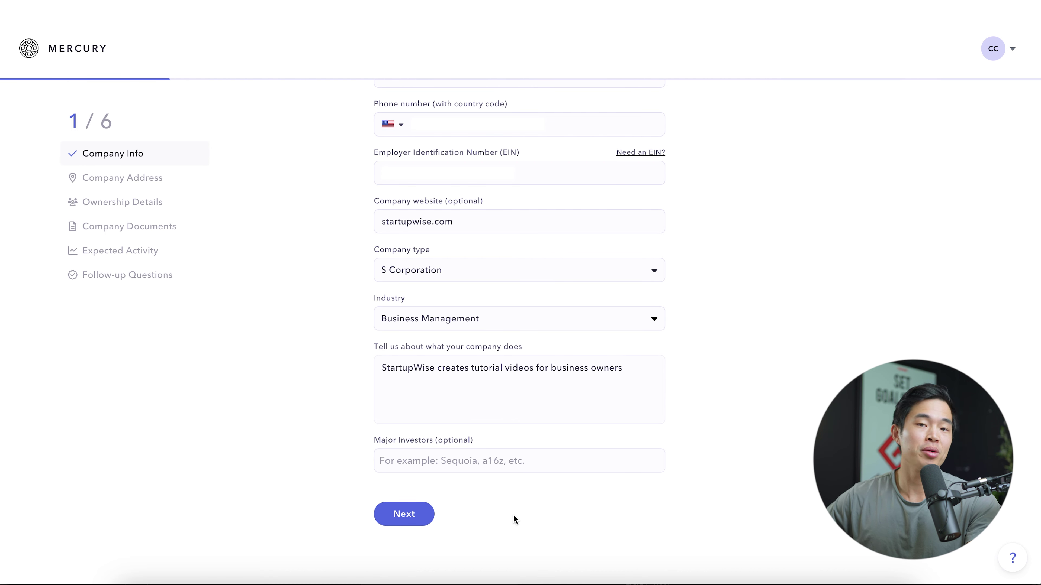
{"action": "left_click", "coordinate": [403, 515]}
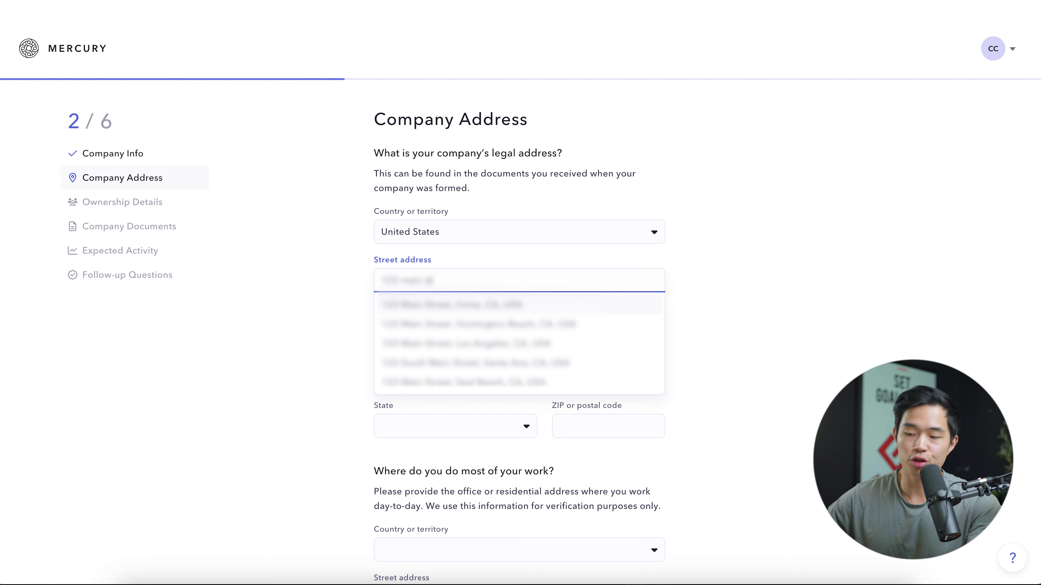
Fill the legal address from a suggestion and set the work address country to United States.
{"action": "left_click", "coordinate": [486, 307]}
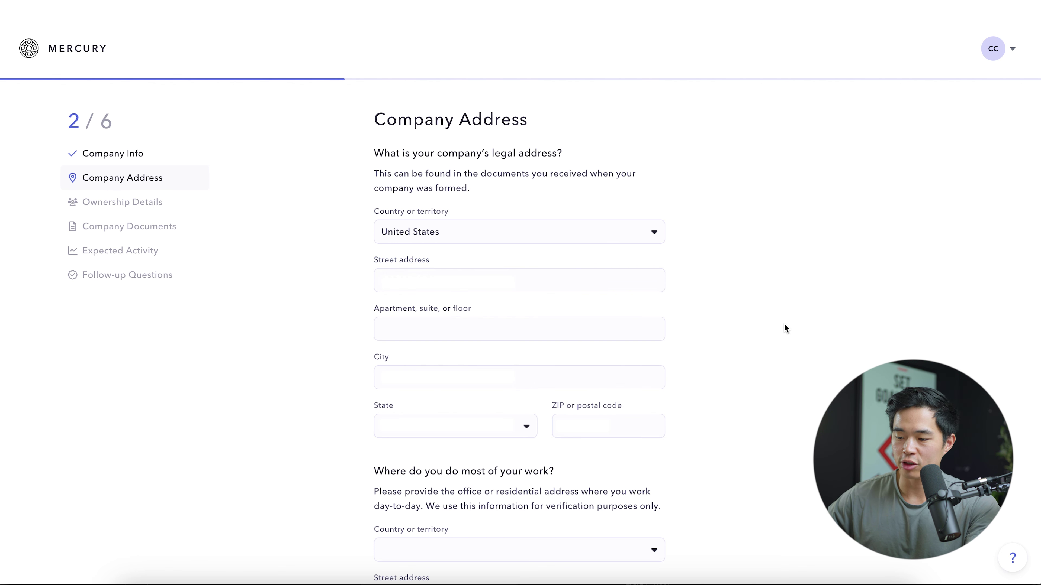
{"action": "scroll", "coordinate": [785, 328], "scroll_direction": "down", "scroll_amount": 6}
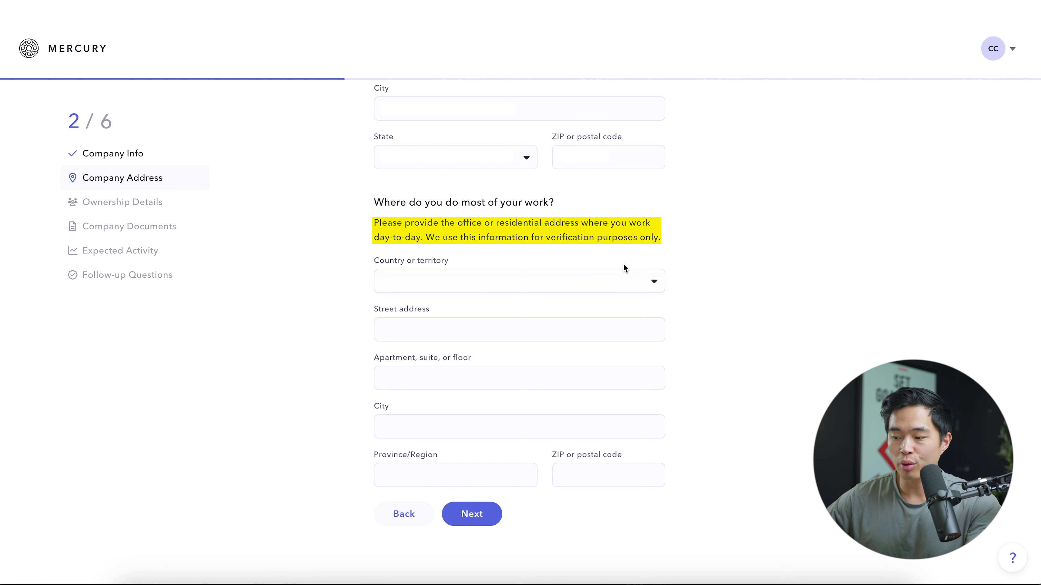
{"action": "left_click", "coordinate": [621, 273]}
{"action": "type", "text": "unite"}
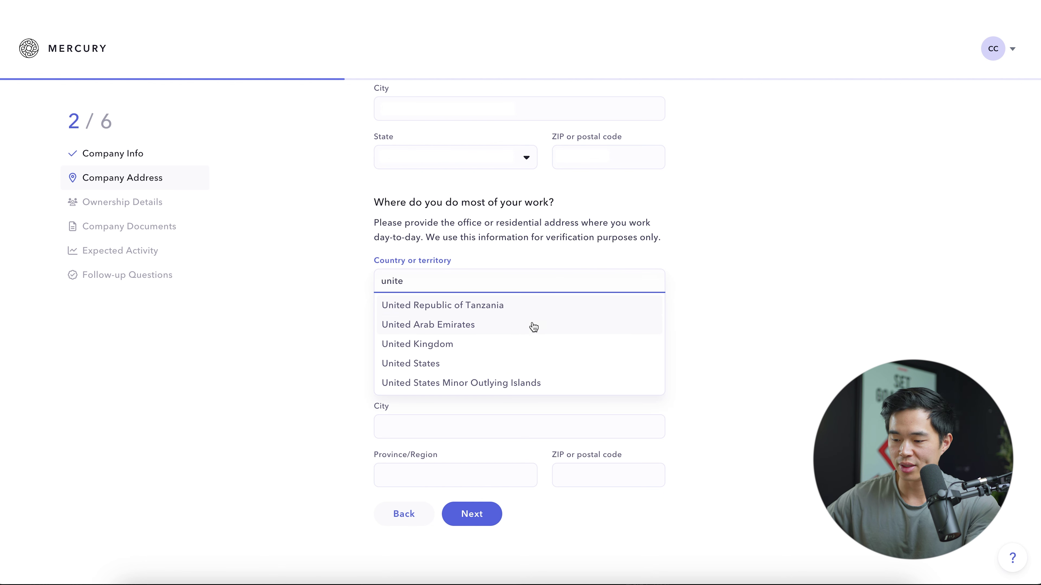
{"action": "left_click", "coordinate": [510, 364]}
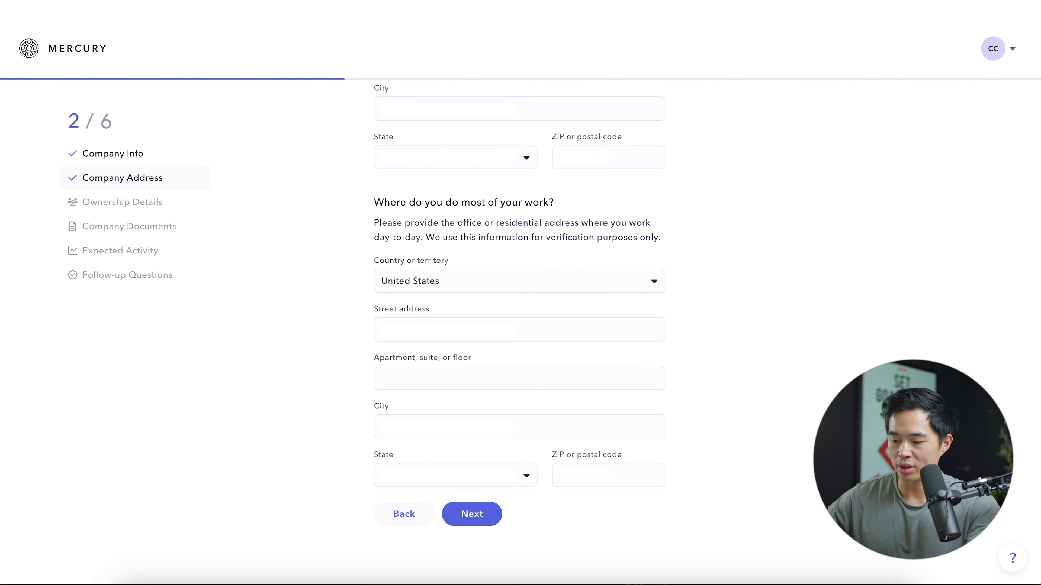
{"action": "left_click", "coordinate": [472, 514]}
{"action": "left_click", "coordinate": [512, 271]}
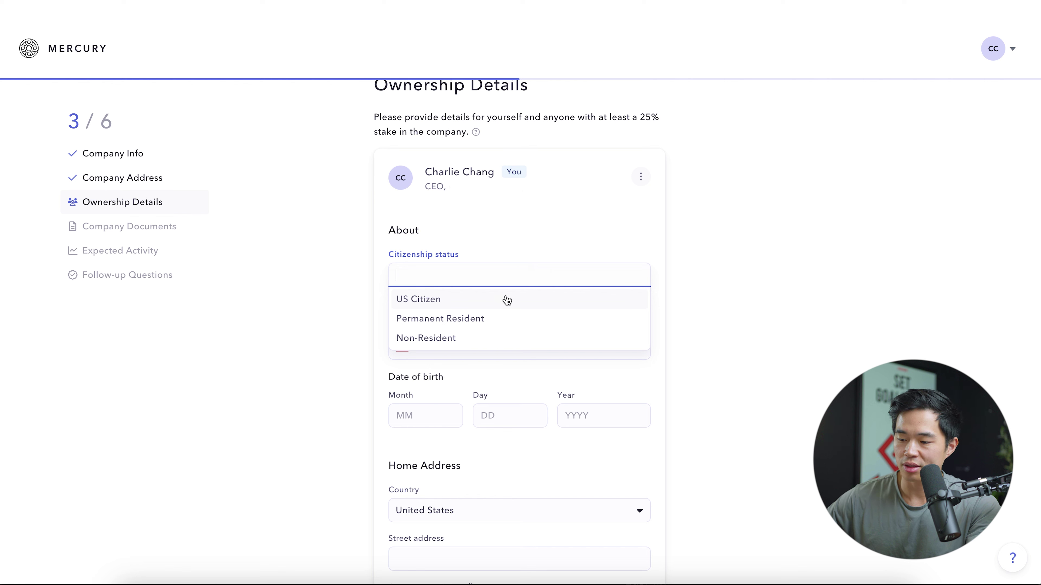
Mark the owner as a US Citizen and enter their SSN, phone, birth date and home address.
{"action": "left_click", "coordinate": [504, 297]}
{"action": "left_click", "coordinate": [517, 326]}
{"action": "type", "text": "1234567"}
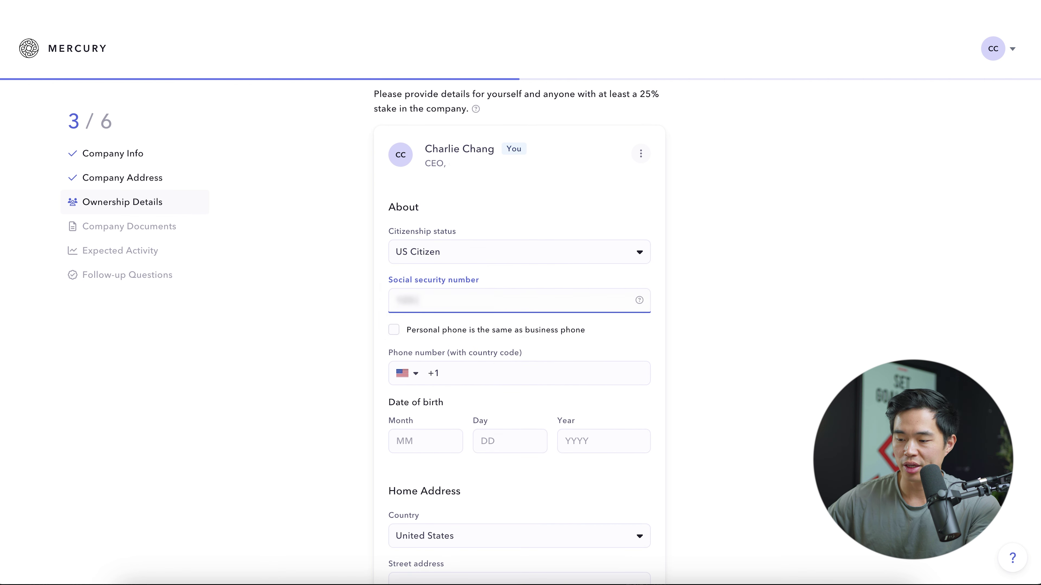
{"action": "type", "text": "895555555555"}
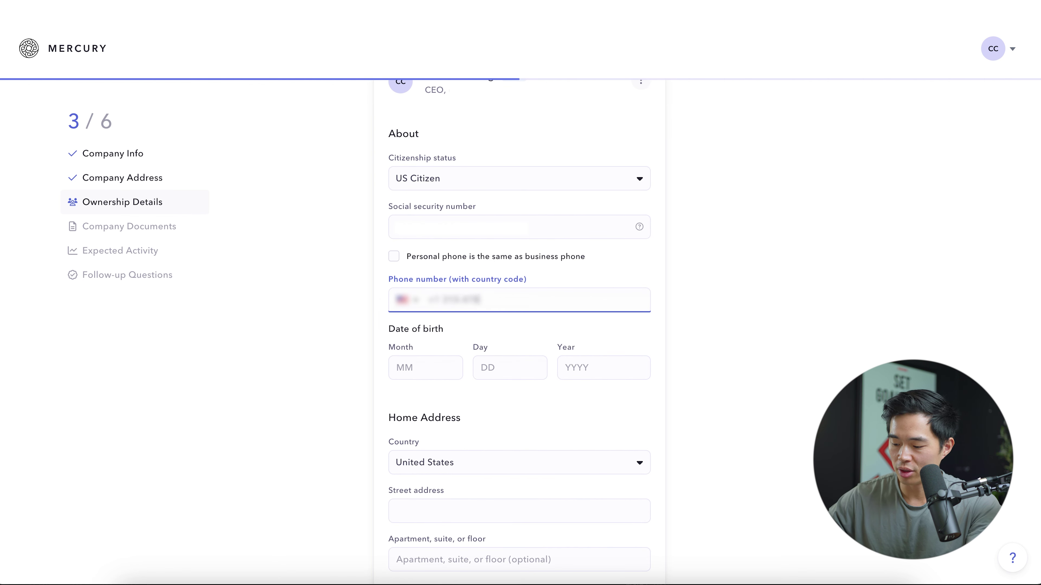
{"action": "type", "text": "01011990"}
{"action": "key", "text": "Tab"}
{"action": "type", "text": "123 Main"}
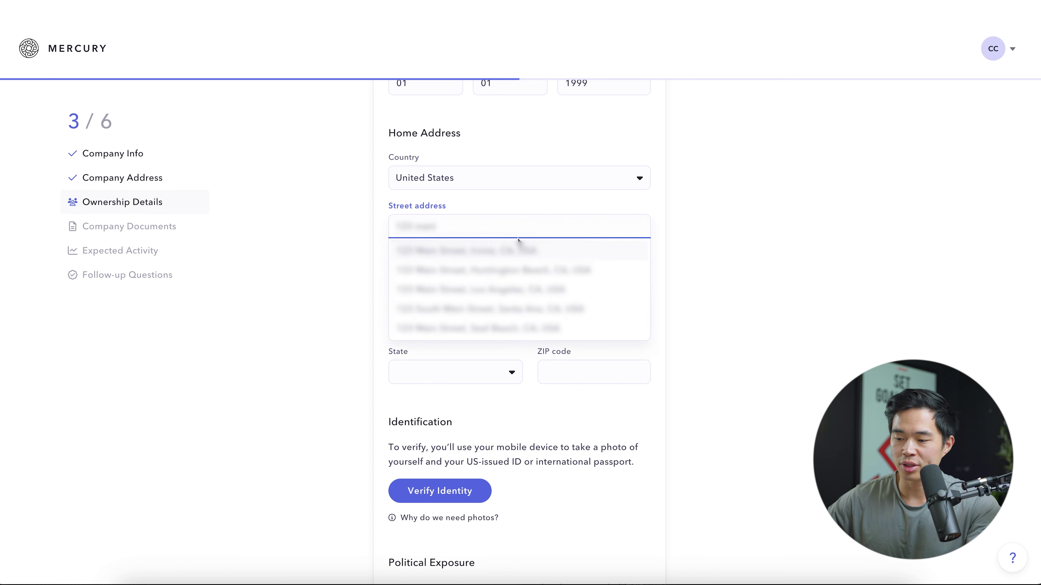
{"action": "left_click", "coordinate": [517, 251]}
Answer No to holding foreign political office and save the owner's details.
{"action": "scroll", "coordinate": [513, 372], "scroll_direction": "down", "scroll_amount": 4}
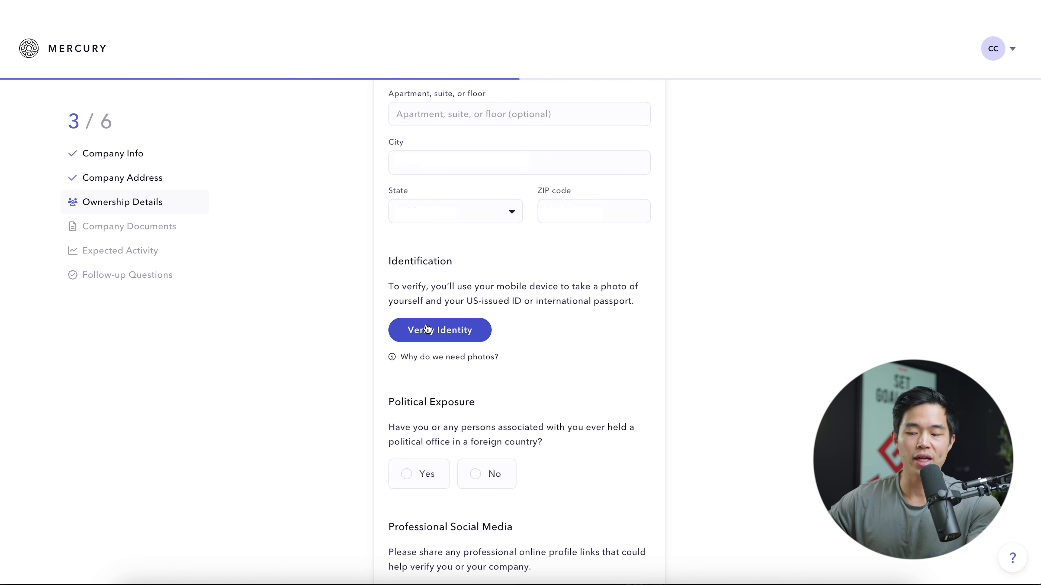
{"action": "scroll", "coordinate": [552, 320], "scroll_direction": "down", "scroll_amount": 4}
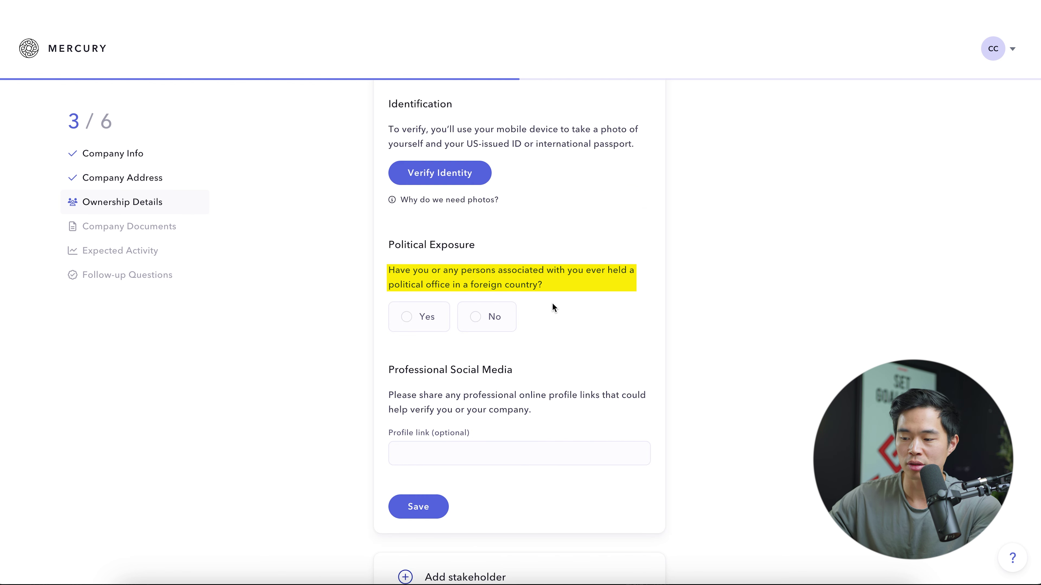
{"action": "left_click", "coordinate": [485, 317]}
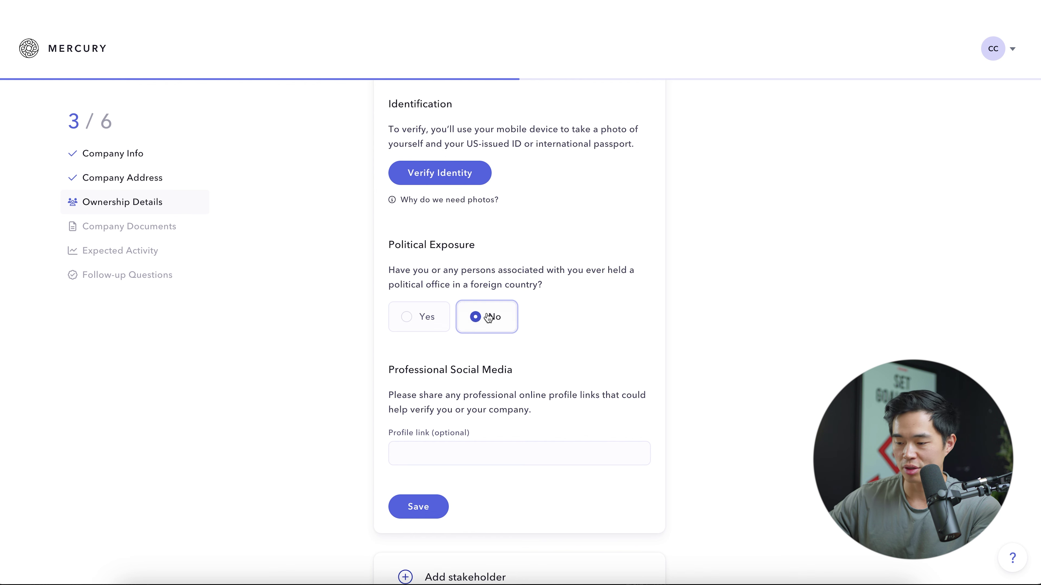
{"action": "scroll", "coordinate": [450, 348], "scroll_direction": "down", "scroll_amount": 2}
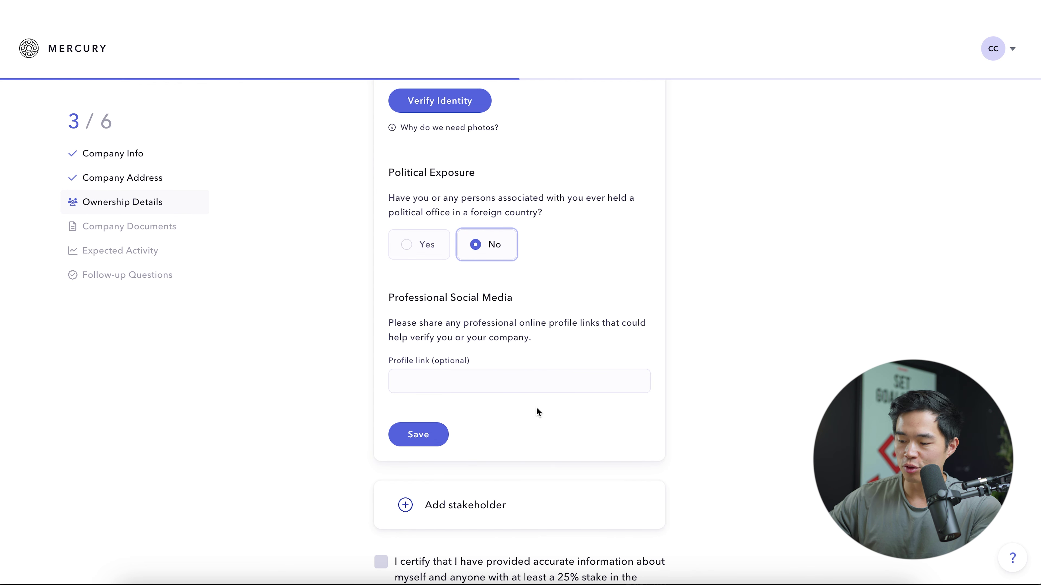
{"action": "left_click", "coordinate": [422, 428]}
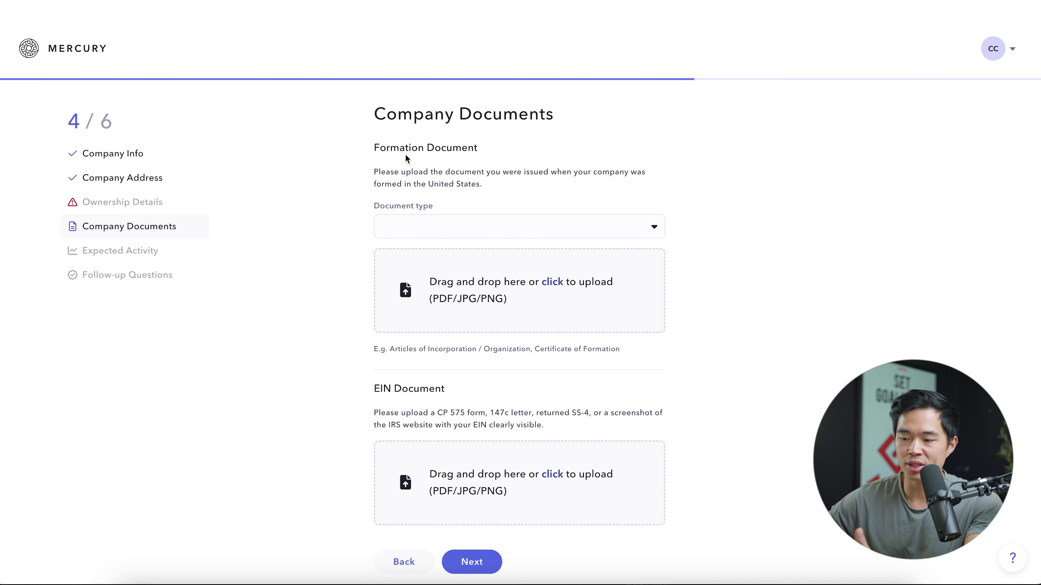
Choose Articles of Incorporation as the formation document type and continue to Expected Activity.
{"action": "left_click", "coordinate": [459, 225]}
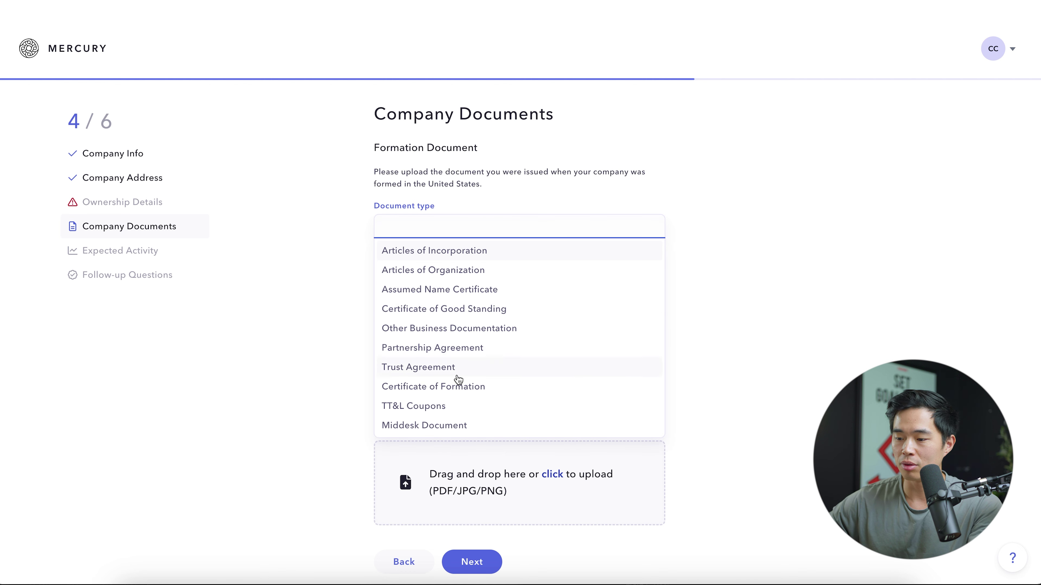
{"action": "left_click", "coordinate": [516, 253]}
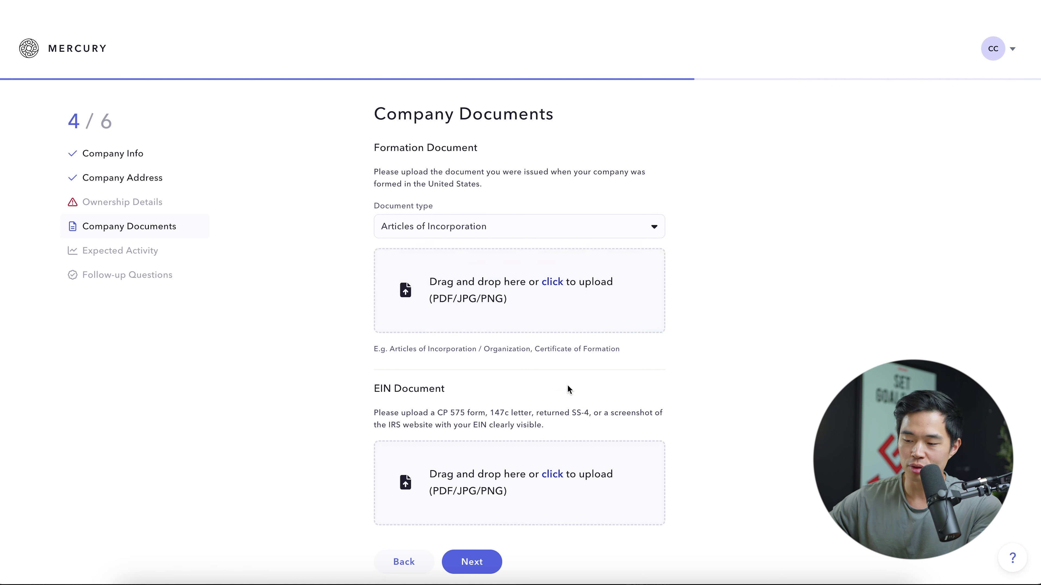
{"action": "scroll", "coordinate": [532, 369], "scroll_direction": "down", "scroll_amount": 1}
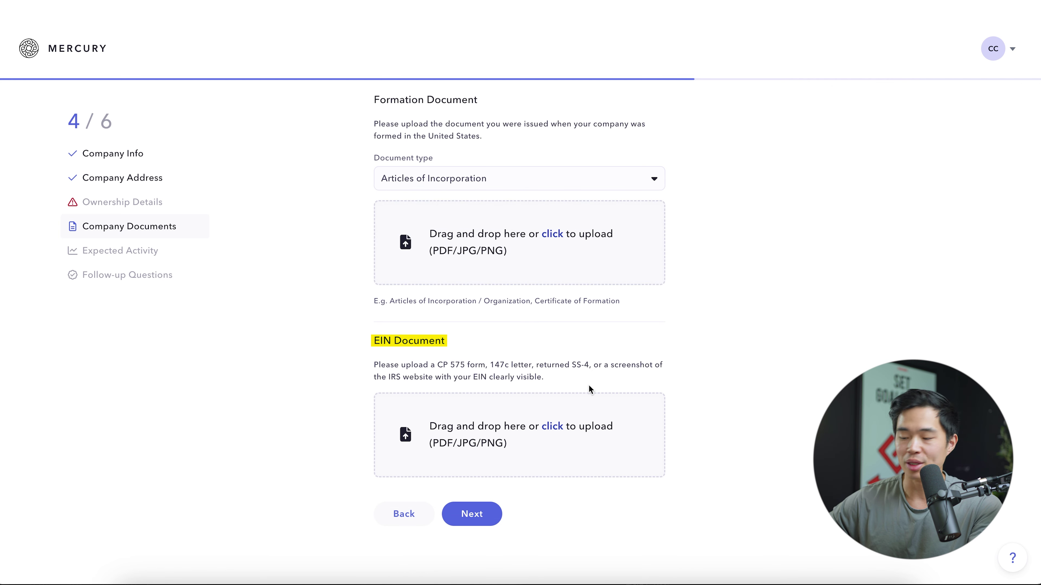
{"action": "left_click", "coordinate": [479, 514]}
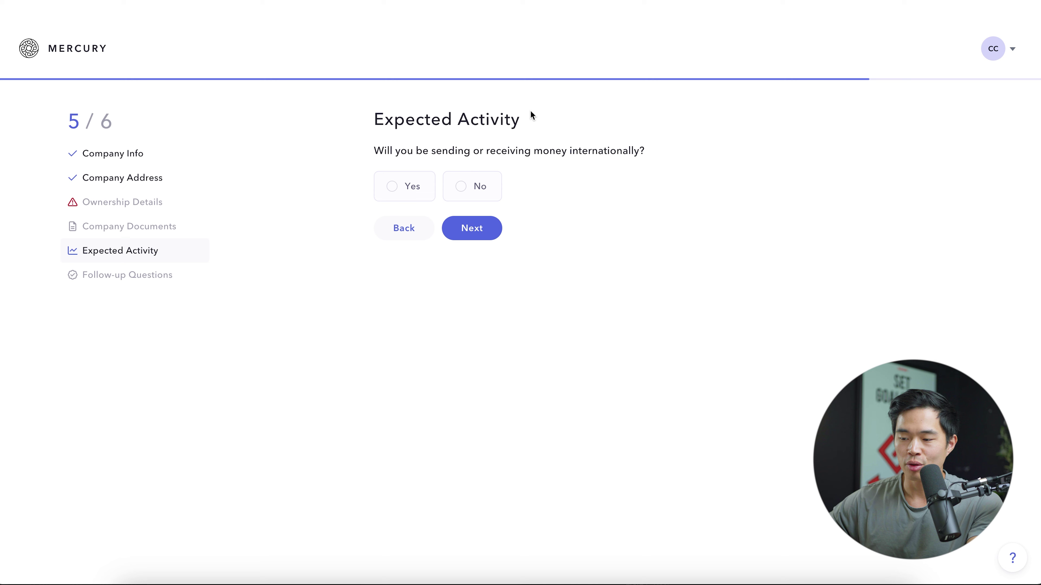
Answer No to sending or receiving money internationally and continue to Follow-up Questions.
{"action": "left_click", "coordinate": [479, 187]}
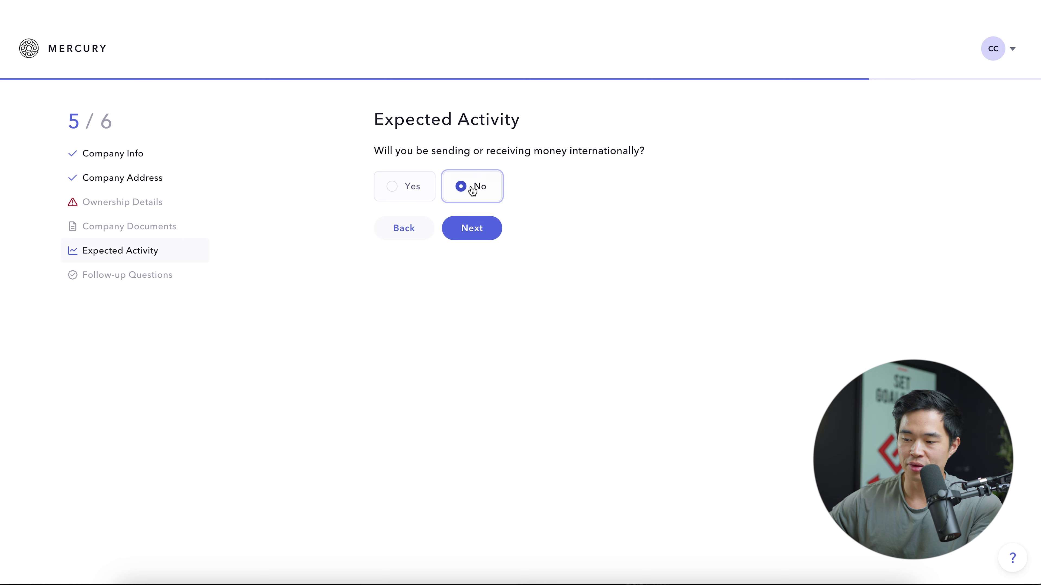
{"action": "left_click", "coordinate": [489, 233]}
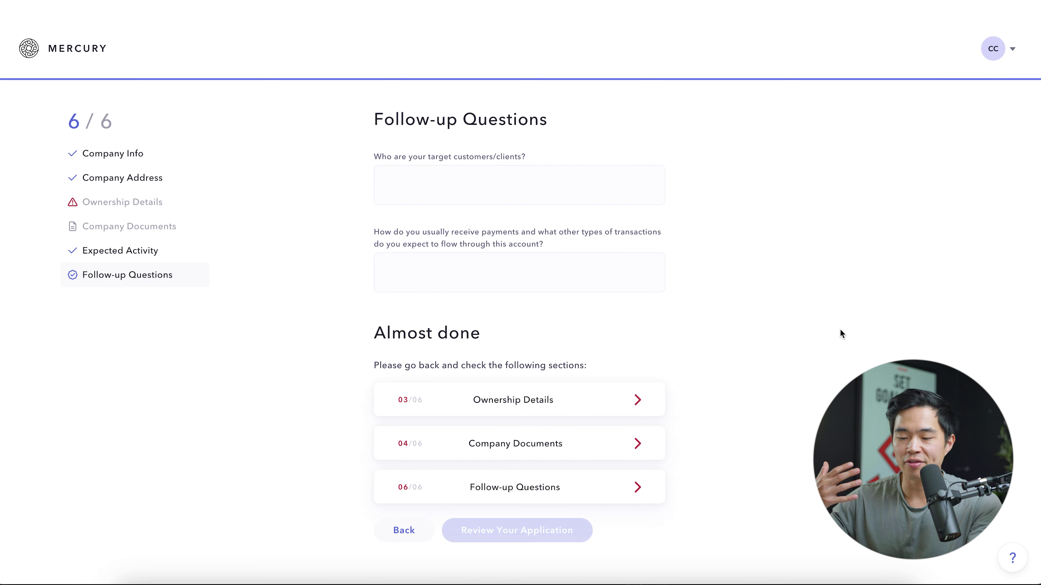